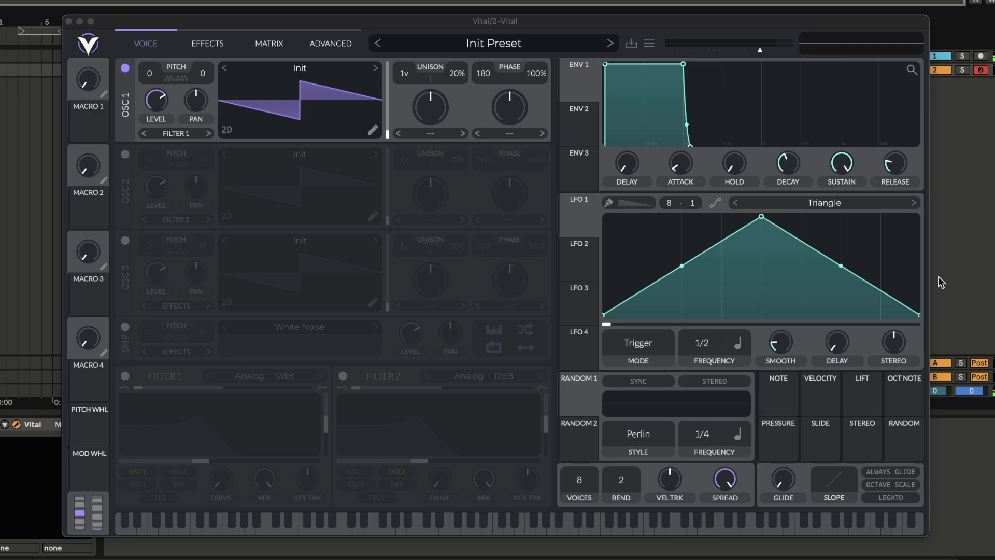
Transpose oscillator 1 to -24 and set its unison to 2 voices with 9% detune
drag(639, 23, 639, 10)
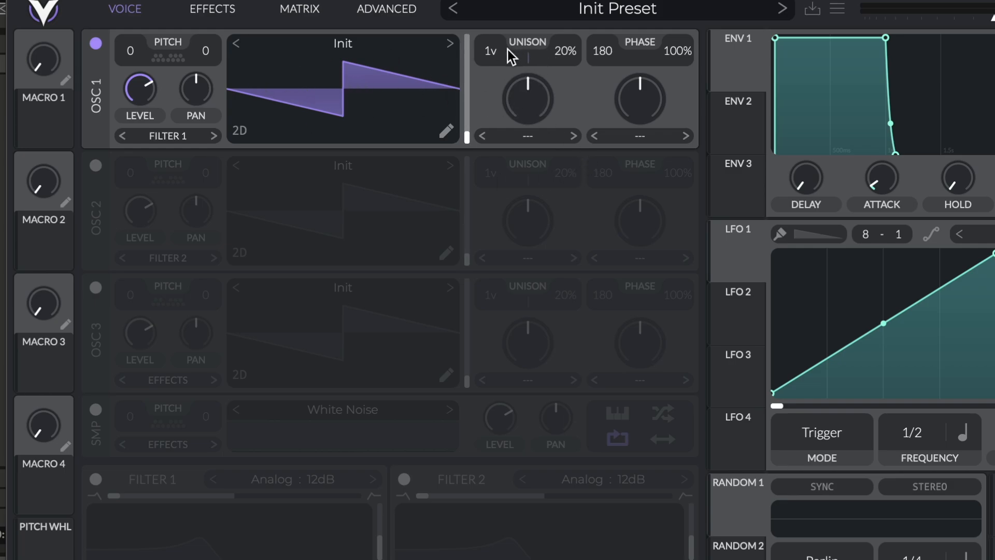
drag(132, 54, 138, 136)
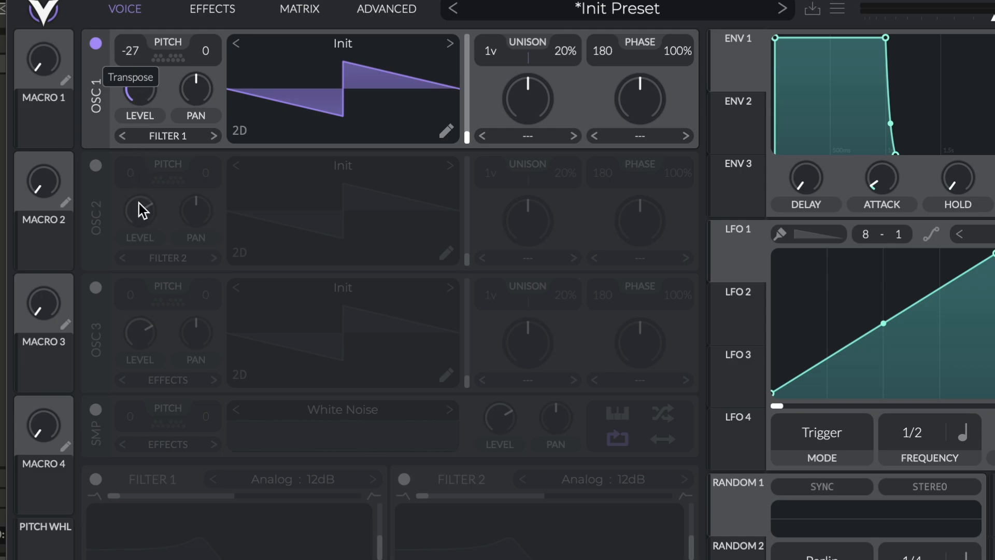
drag(138, 203, 139, 187)
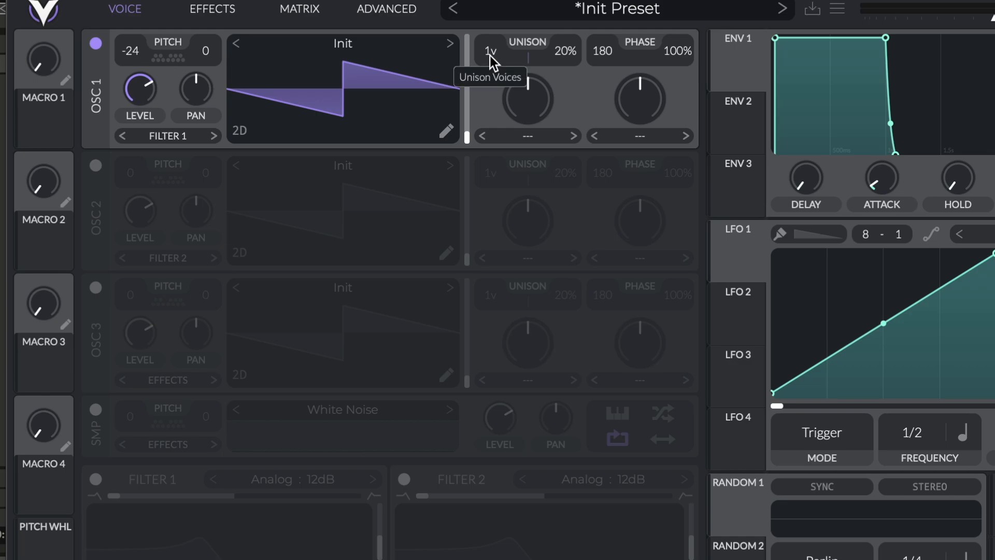
drag(492, 60, 491, 57)
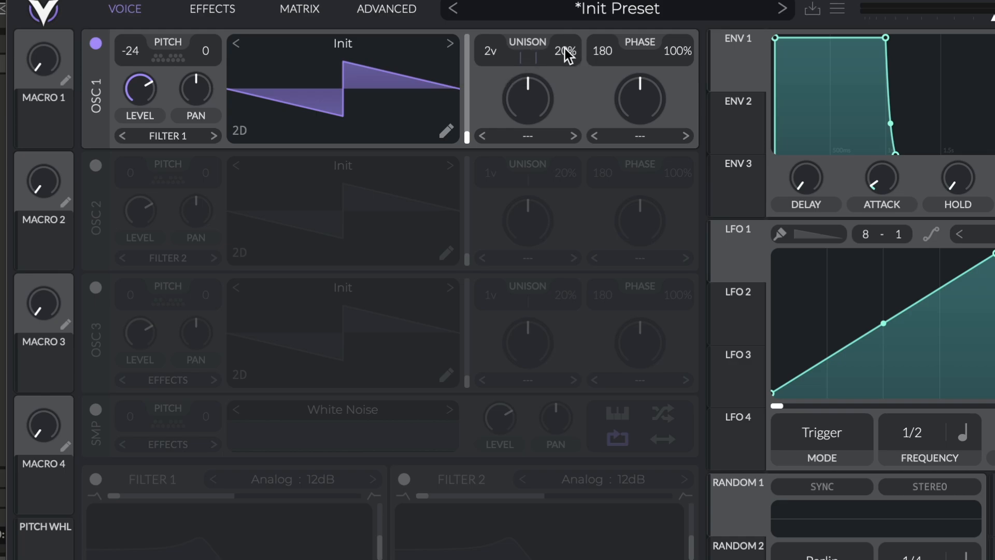
drag(564, 48, 568, 67)
Enable oscillator 2 and give it the square wave from the Basic Shapes wavetable
click(96, 166)
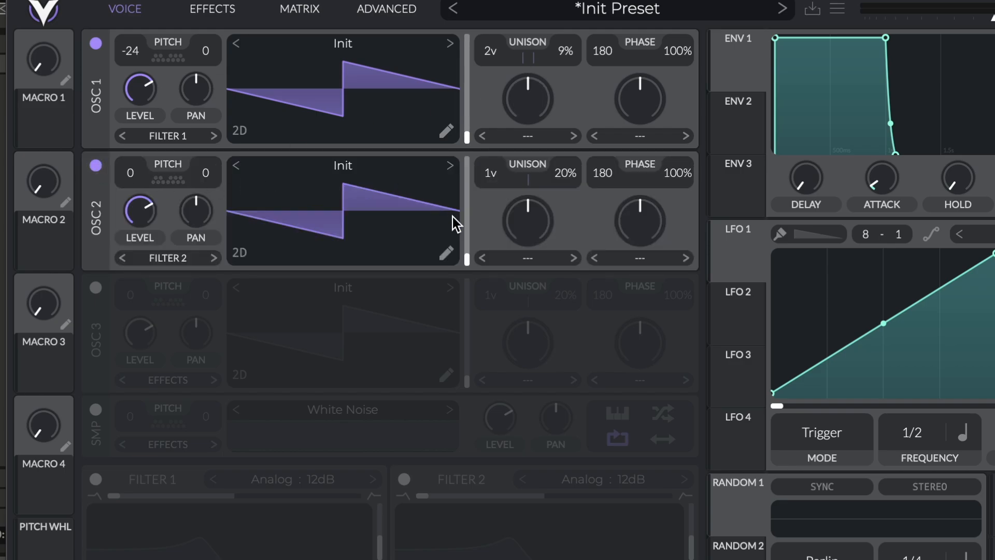
drag(465, 262, 461, 188)
click(449, 165)
Transpose oscillator 2 to -24 and set its unison to 2 voices with 2% detune
drag(136, 167, 133, 181)
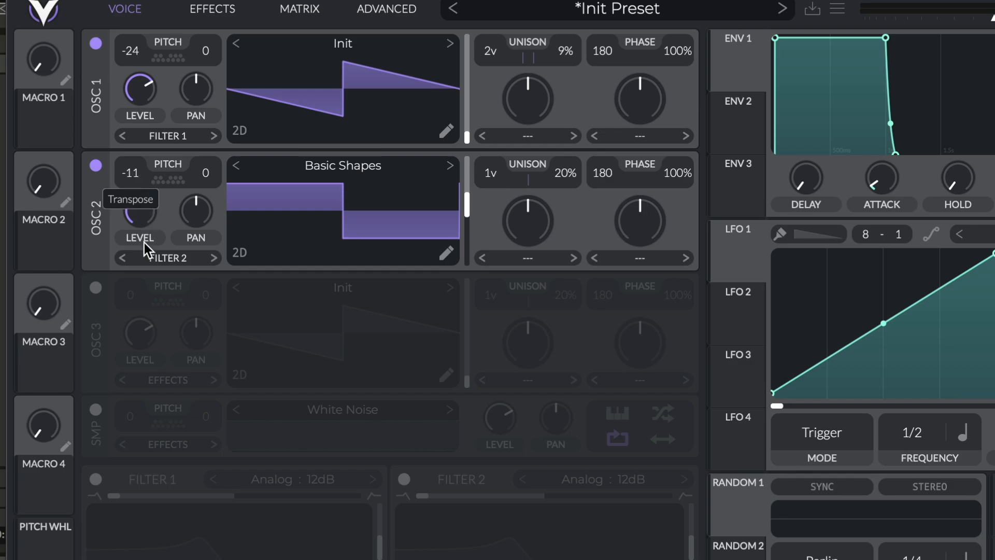
drag(138, 294, 137, 293)
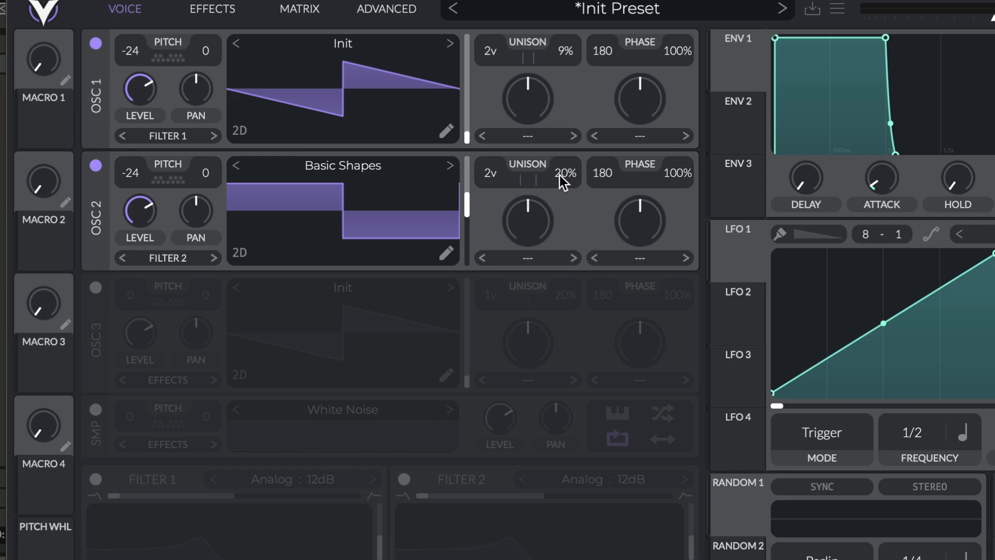
drag(566, 174, 571, 212)
Enable oscillator 3 and load the Granular Upgrade wavetable into it
click(96, 288)
click(367, 294)
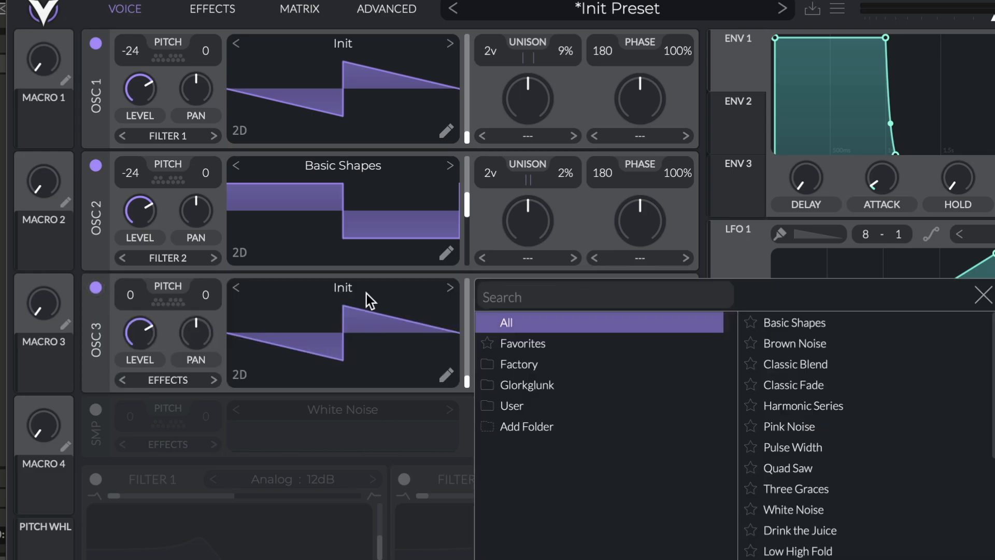
click(600, 290)
text(gr)
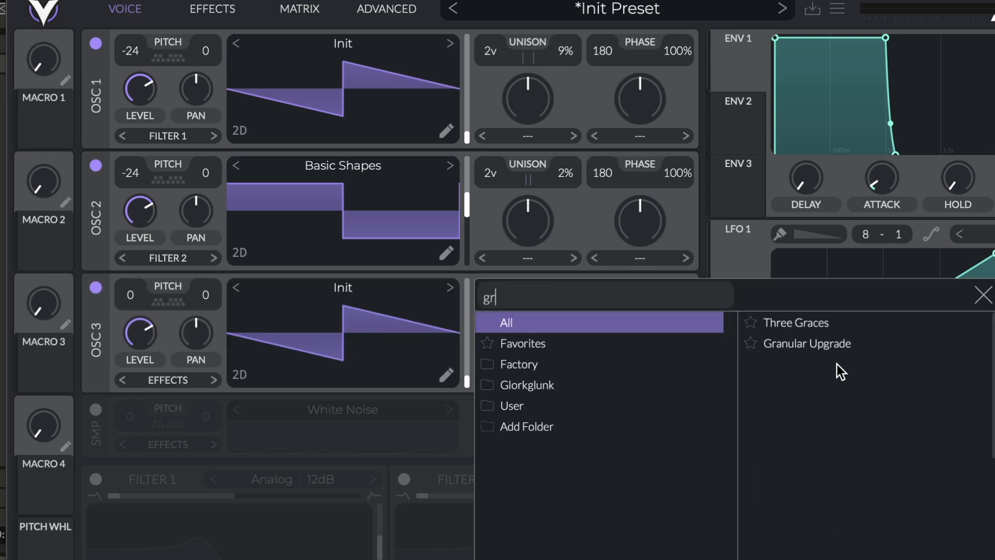
click(829, 347)
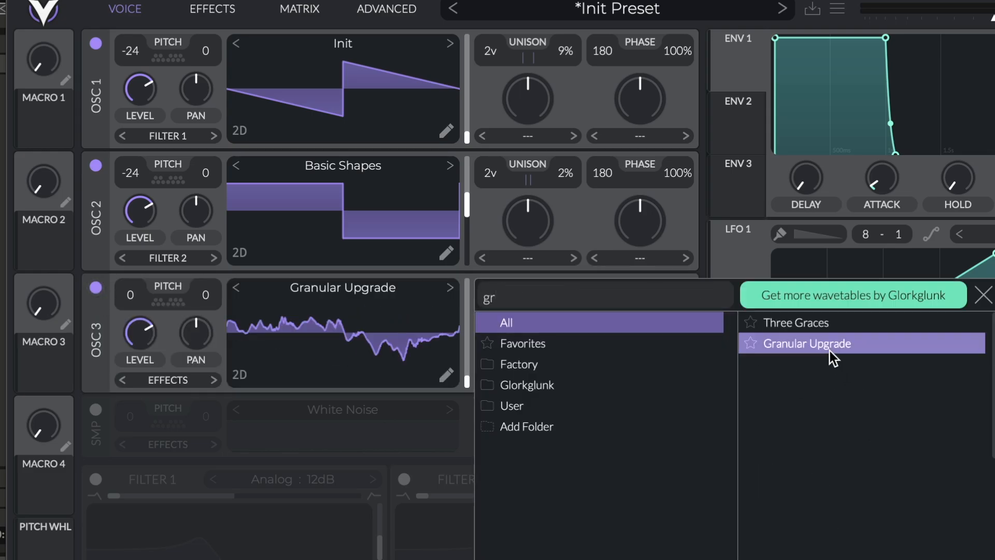
click(984, 296)
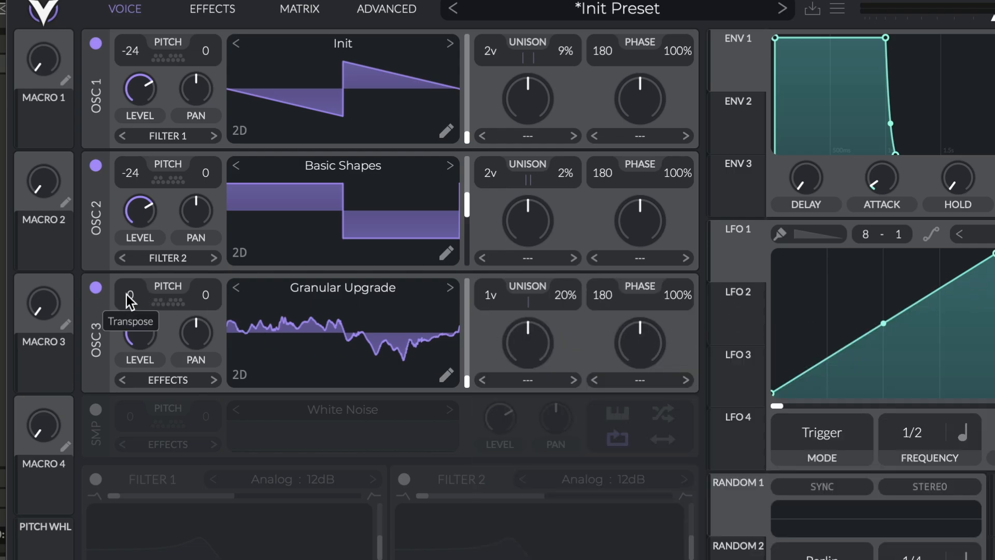
Transpose oscillator 3 to -24 and set its unison to 2 voices with 10% detune
drag(127, 300, 143, 396)
drag(488, 298, 491, 292)
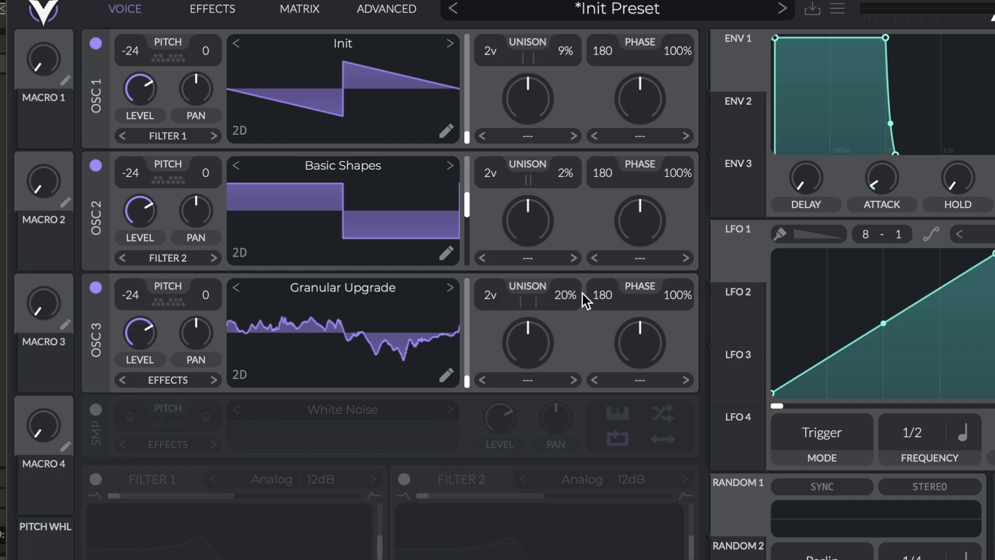
drag(567, 298, 570, 312)
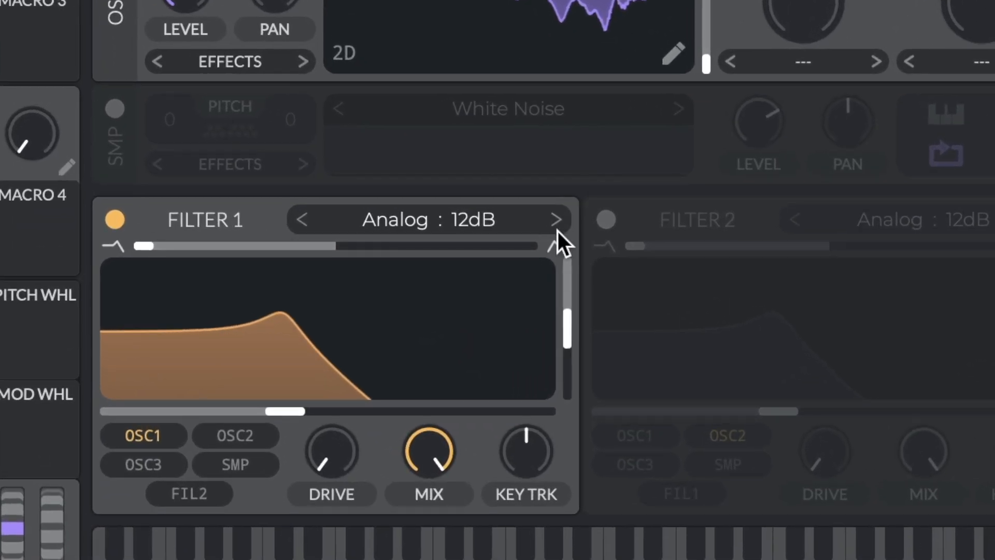
Set Filter 1 to Analog 24dB with minimum resonance and route oscillators 2 and 3 into it as well
click(556, 227)
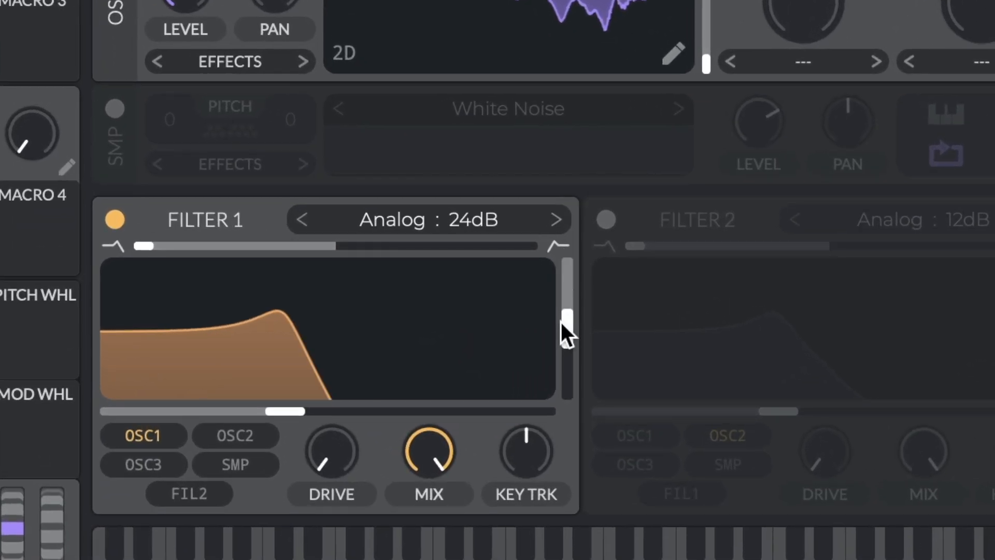
drag(562, 324, 559, 450)
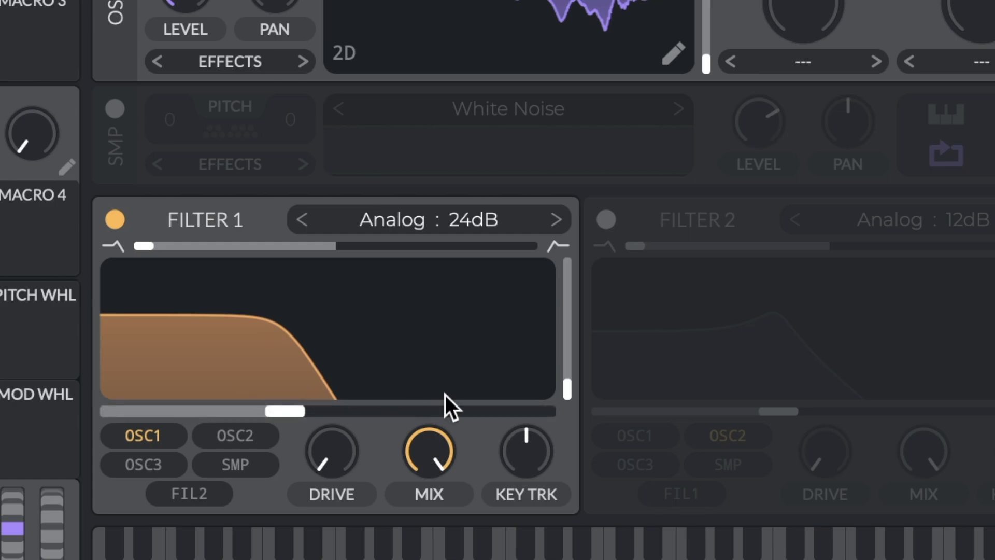
click(240, 445)
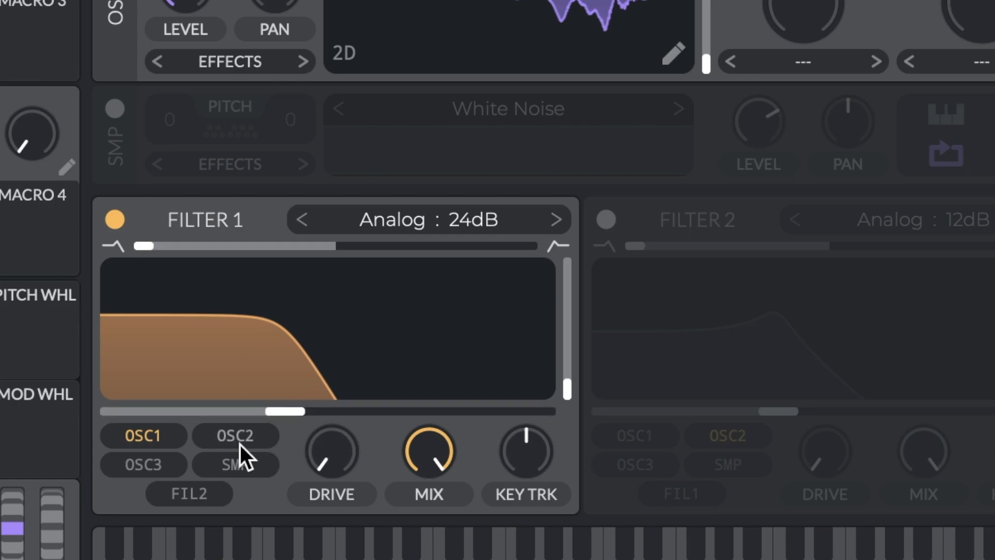
click(161, 468)
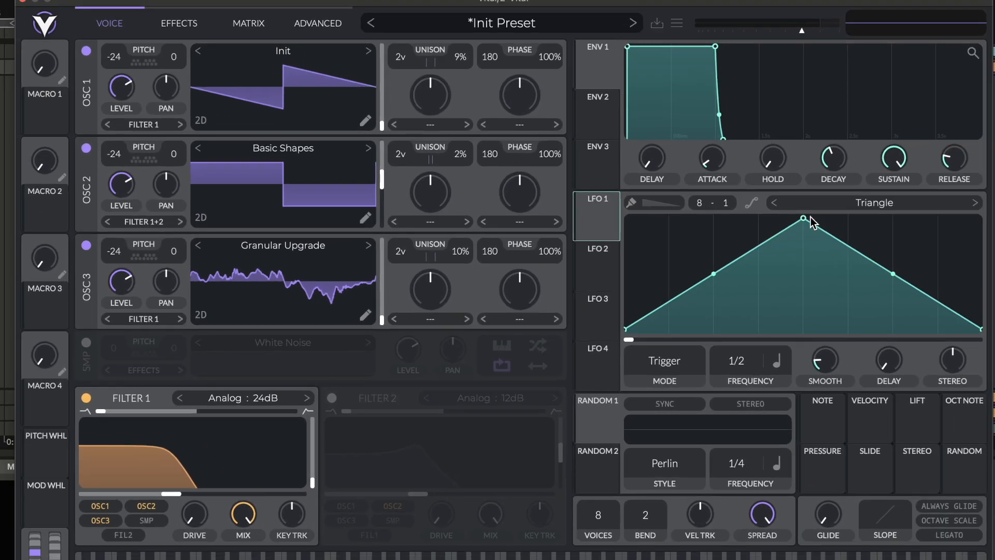
Move LFO 1's peak to the start for a descending ramp and set its frequency to 1/16
drag(804, 219, 629, 175)
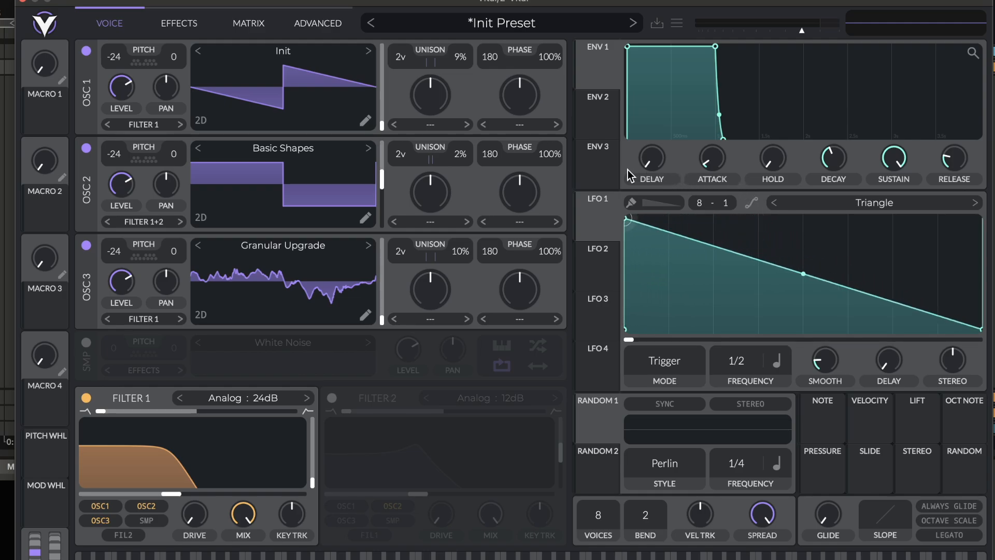
mouse_move(603, 218)
drag(742, 362, 743, 325)
Modulate Filter 1's cutoff with LFO 1 at an amount of about 62.59 and play the sound
drag(597, 226, 192, 484)
mouse_move(192, 483)
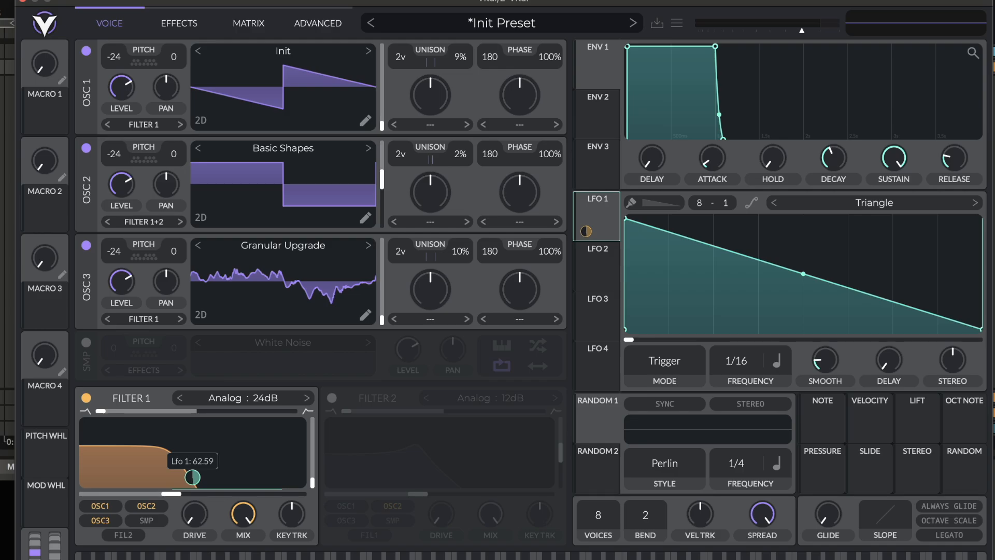
key(space)
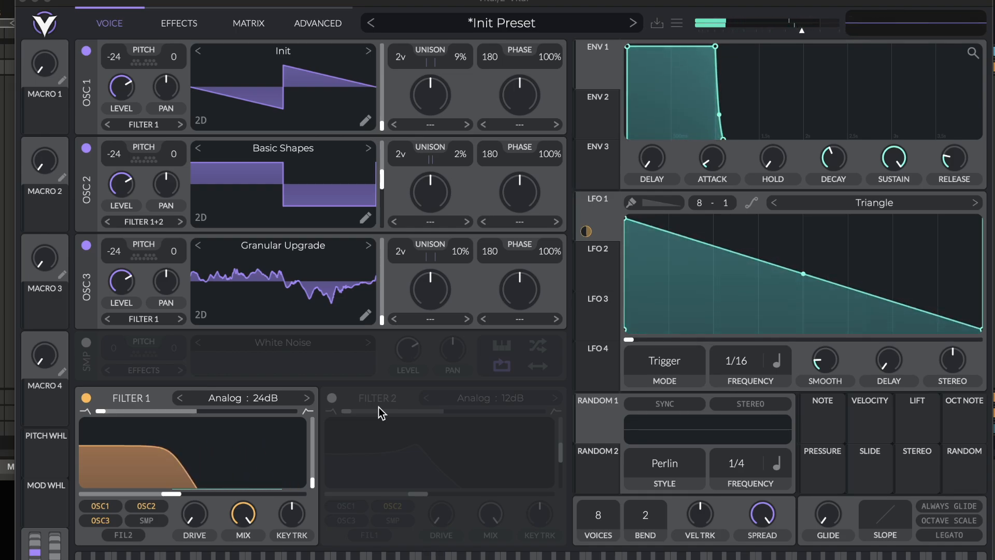
Move LFO 2's peak to one eighth of its length and use it to modulate oscillator 3's wavetable position
click(601, 265)
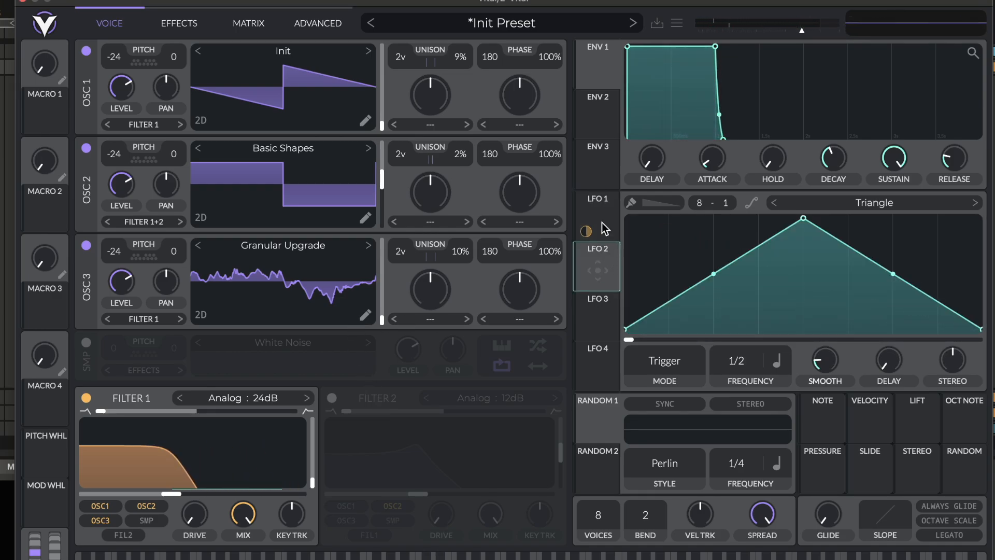
drag(803, 218, 669, 159)
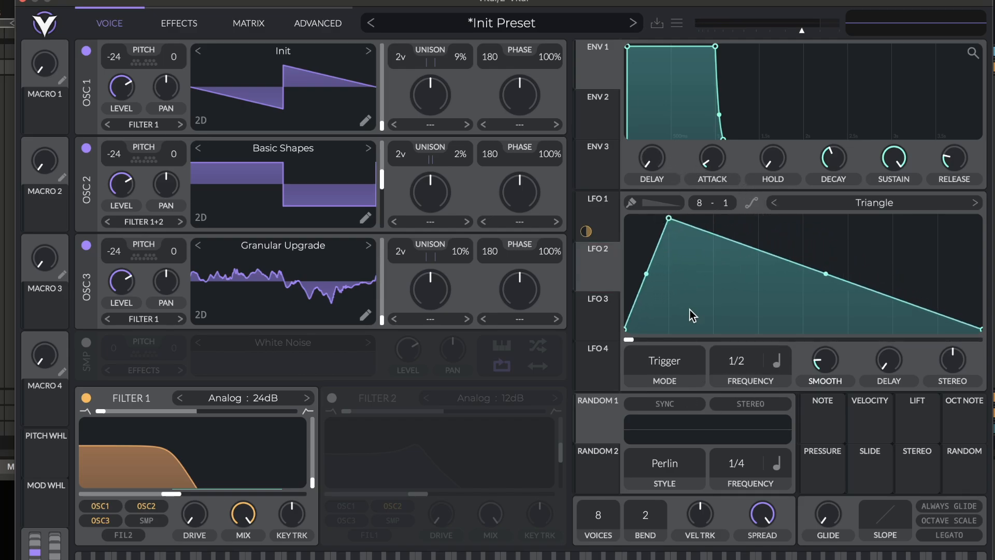
drag(598, 272, 365, 282)
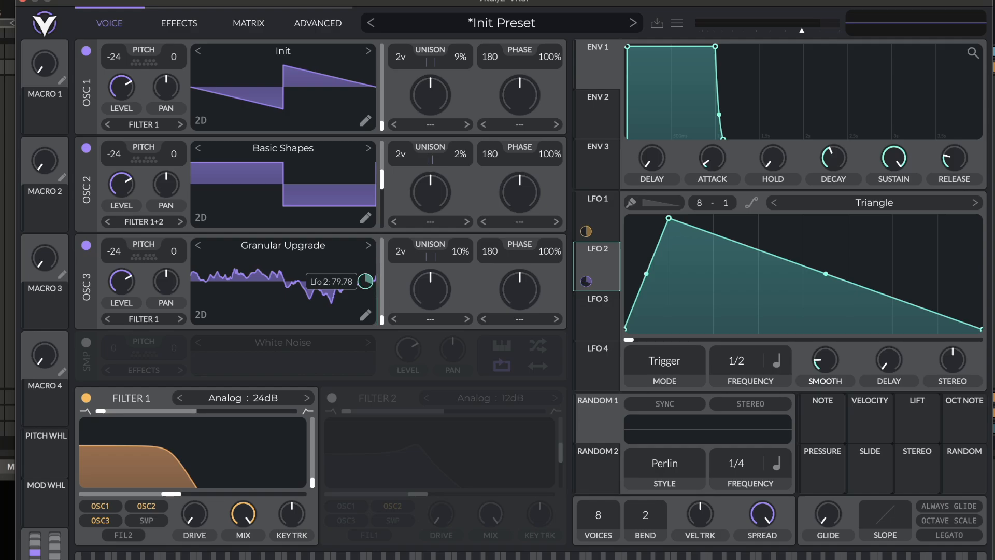
drag(365, 281, 366, 287)
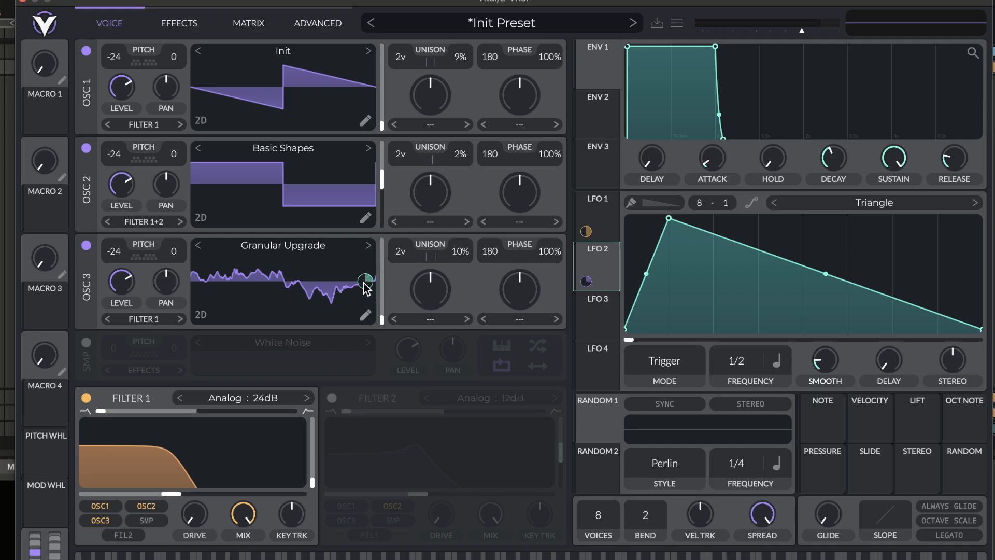
key(space)
Enable the multiband Compressor effect, slightly raise the upper thresholds of its mid and high bands, and lower its mix a little
click(178, 26)
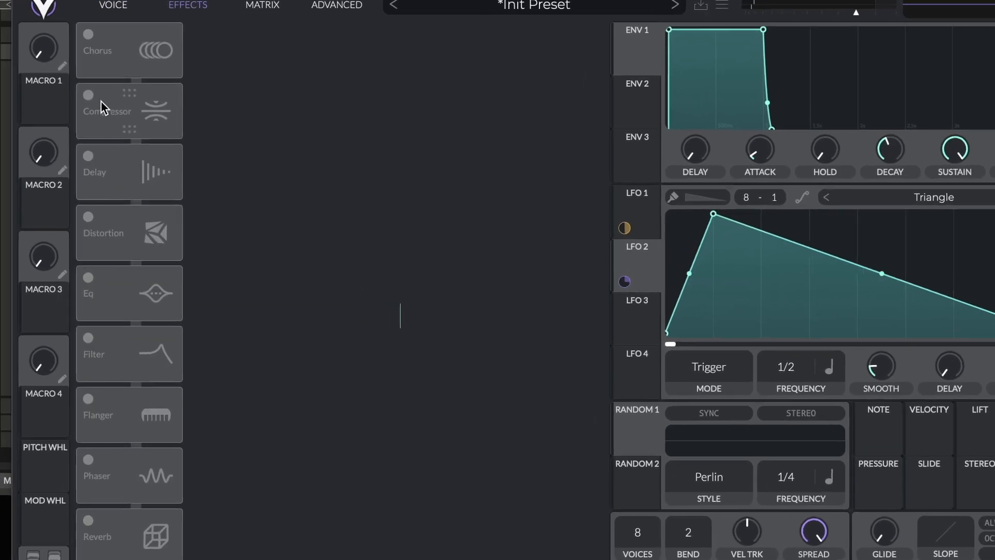
click(87, 107)
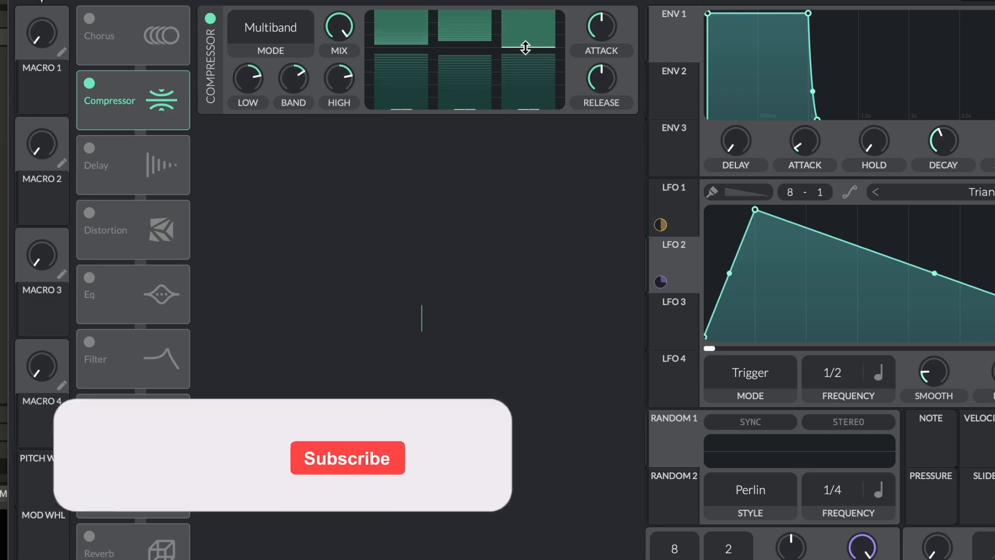
drag(452, 40, 453, 37)
drag(542, 51, 538, 45)
drag(343, 28, 344, 35)
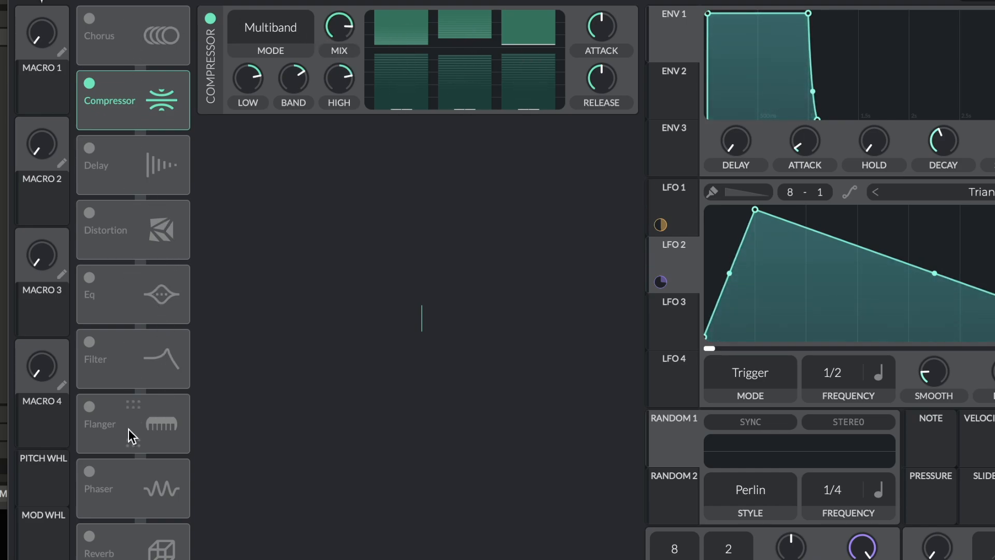
Enable the Flanger effect, bring its feedback to the centre position, and audition the sound
click(87, 408)
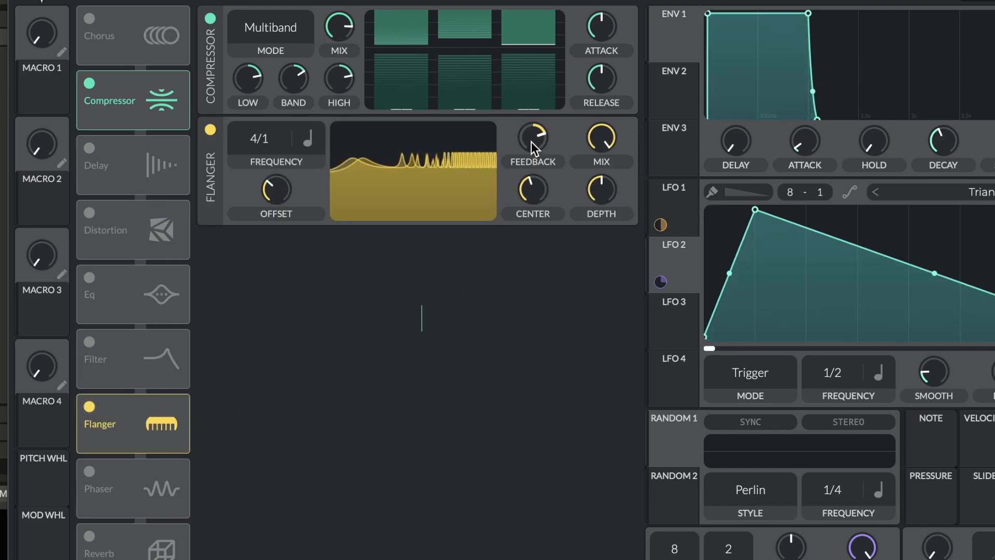
mouse_move(531, 141)
drag(531, 141, 530, 161)
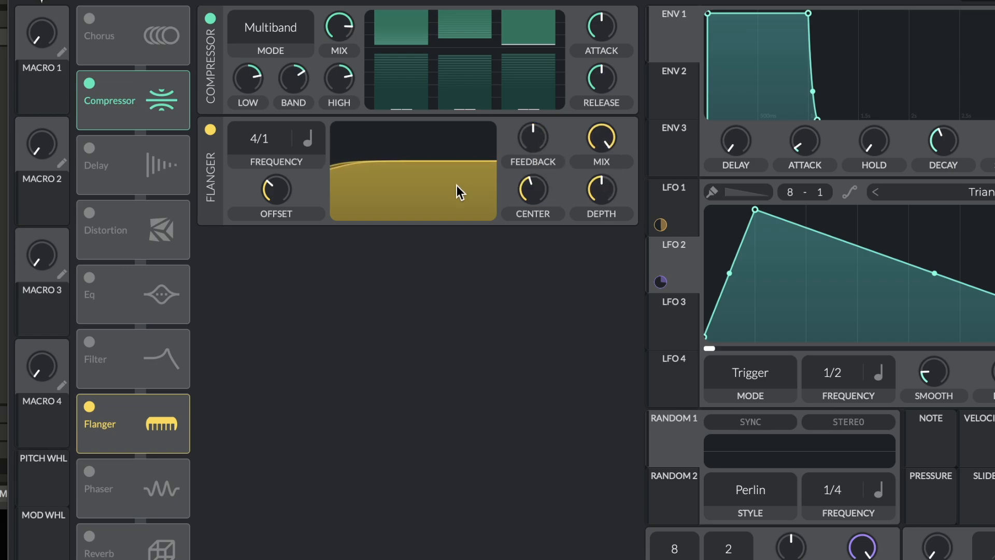
key(space)
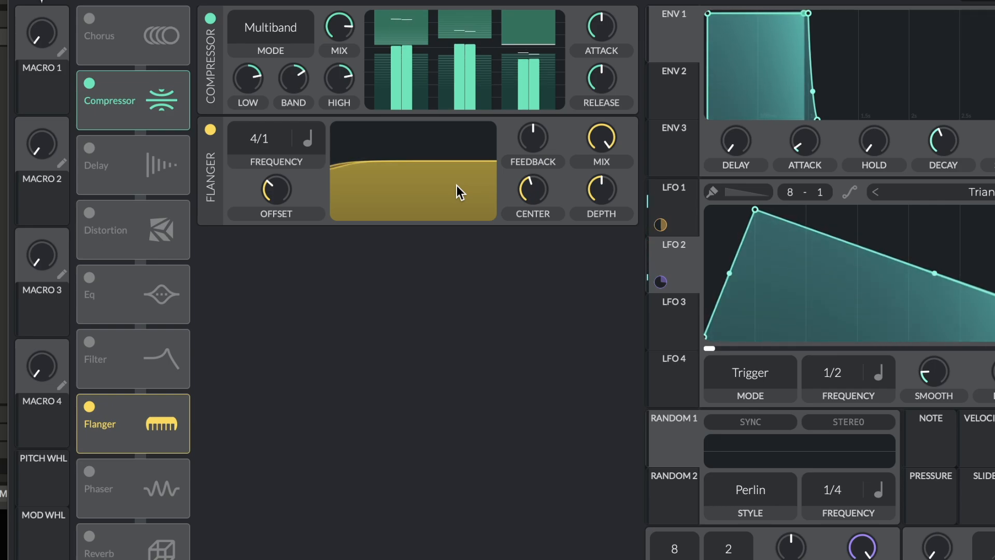
key(space)
Lower the Flanger's mix to below 75% and audition the sound
mouse_move(597, 137)
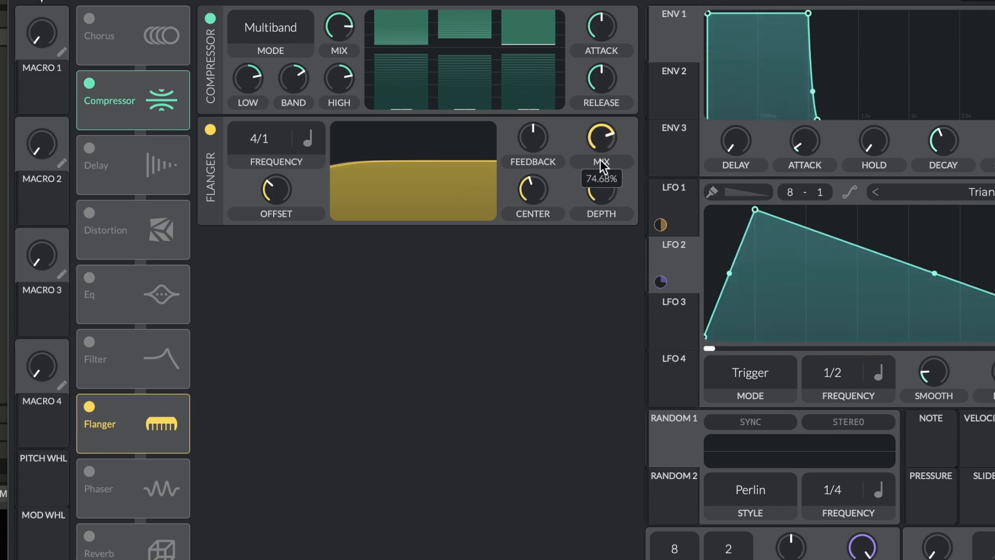
key(space)
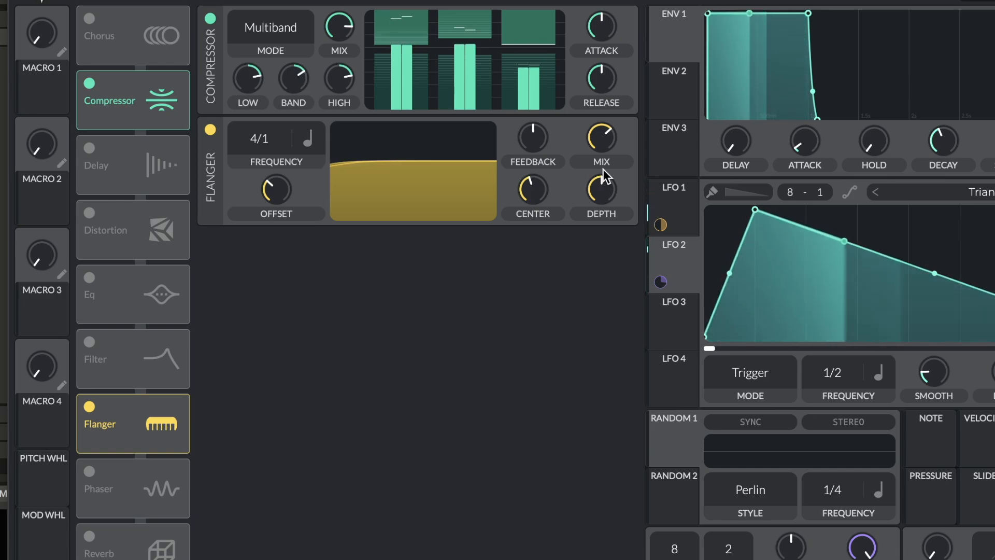
key(space)
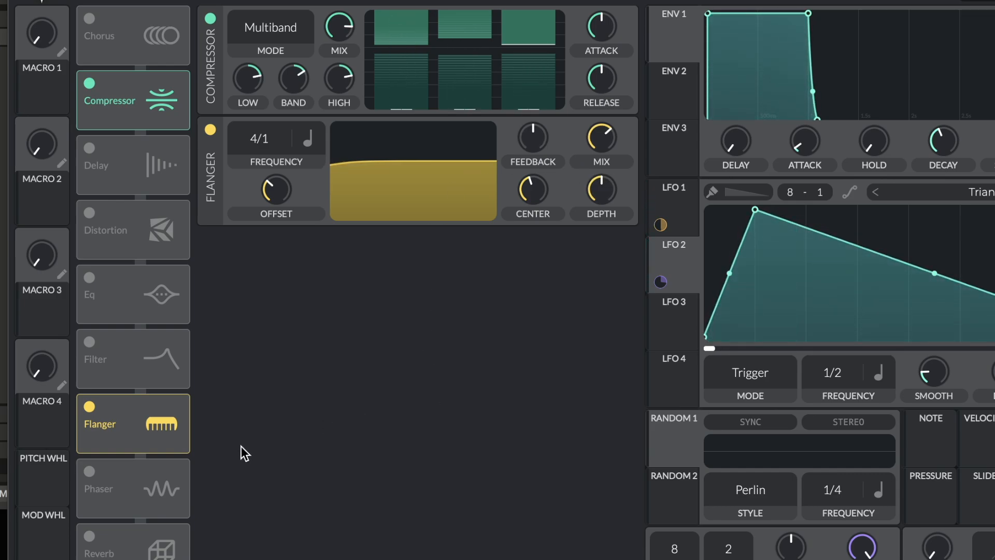
Enable the Reverb effect with its mix at about 6% and a much shorter reverb time
click(89, 536)
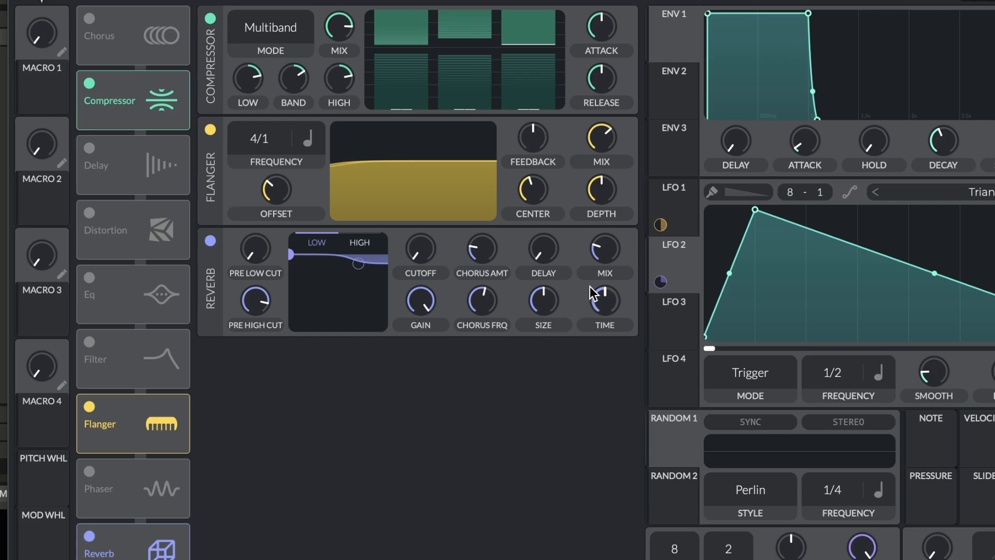
drag(608, 249, 609, 260)
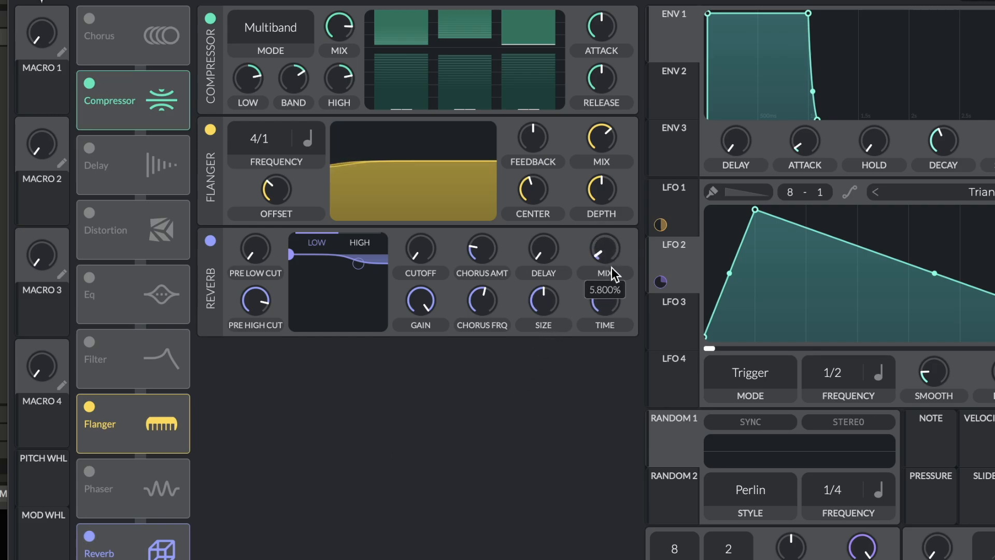
drag(606, 256, 605, 256)
drag(602, 308, 604, 341)
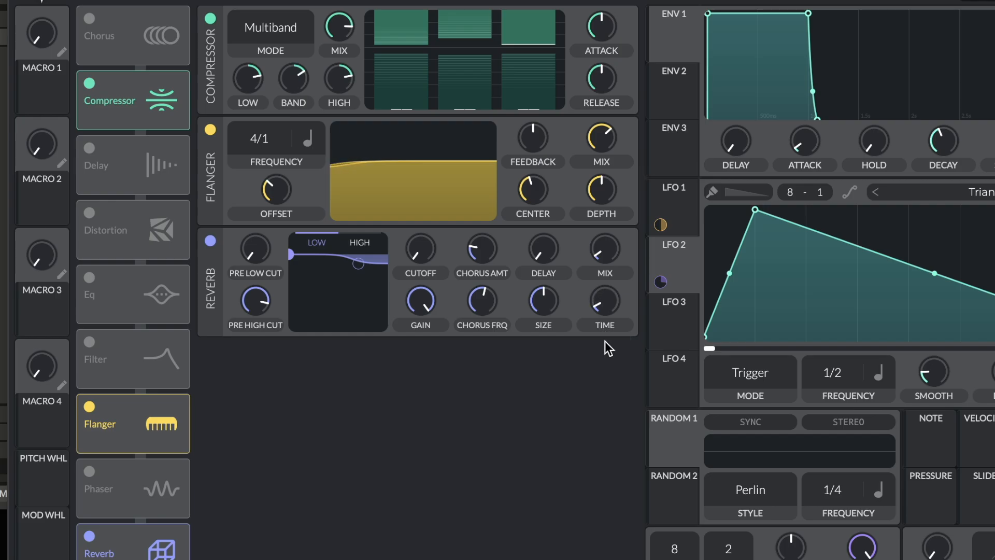